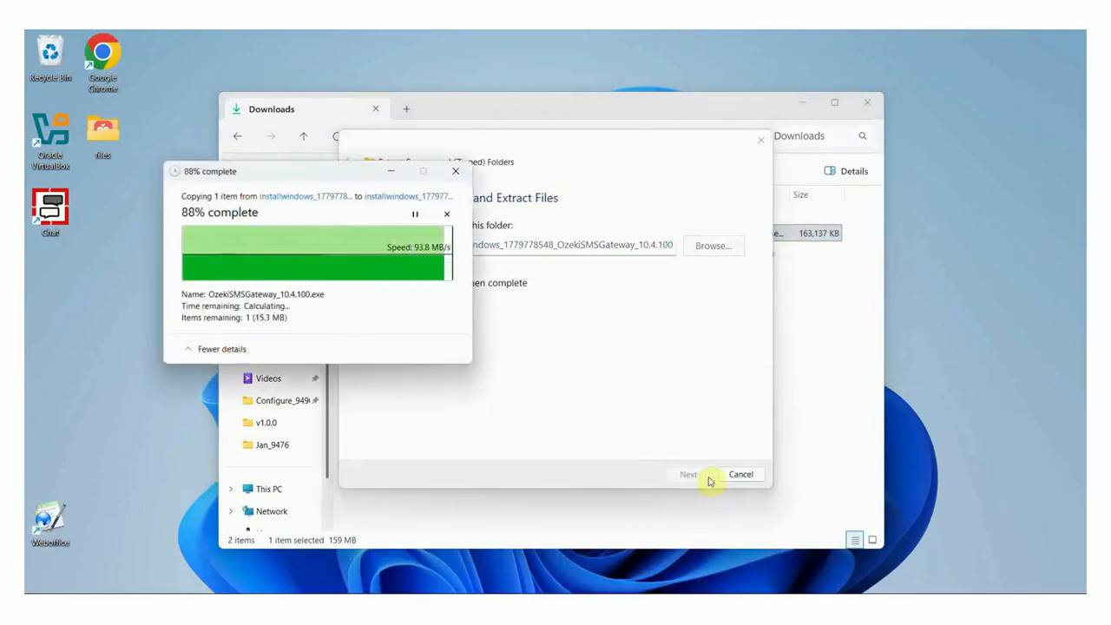
Step: Extract the downloaded installer zip and launch OzekiSMSGateway_10.4.100.exe from the extracted folder
double_click(579, 262)
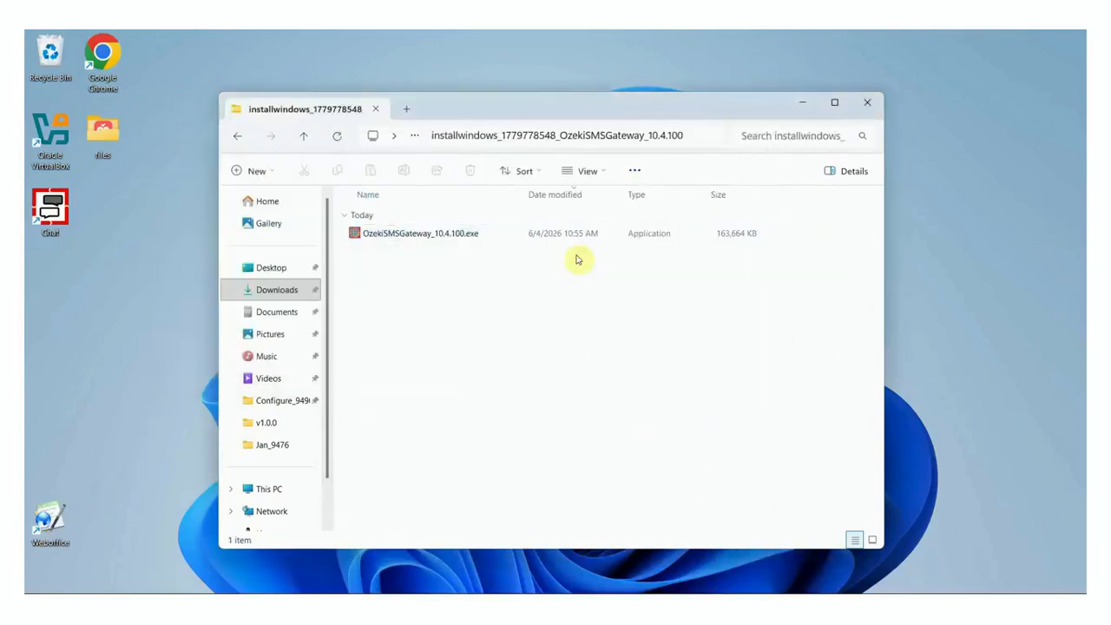
double_click(511, 239)
Step: Run the Ozeki SMS Gateway 10.4.100 setup wizard, accepting the licence, through to Finish
click(806, 102)
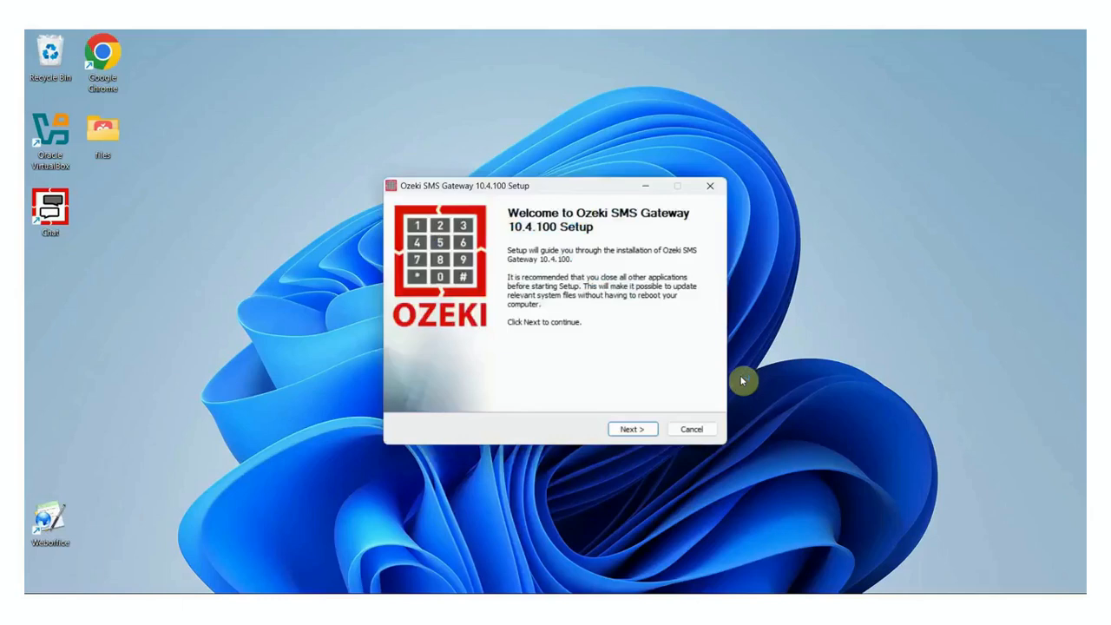
click(650, 437)
click(649, 436)
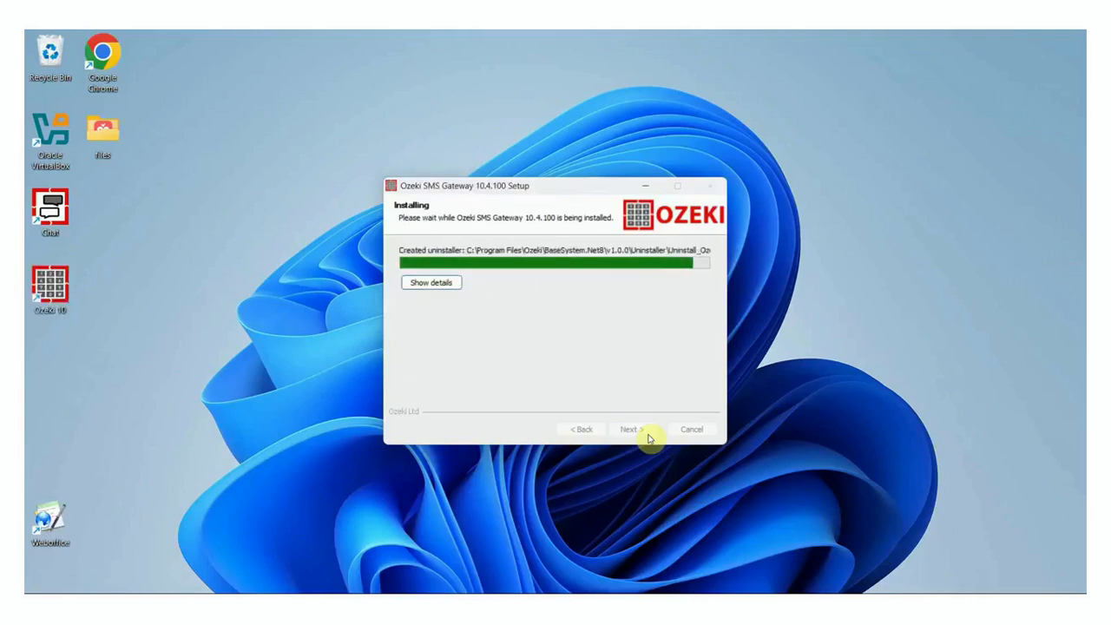
click(647, 432)
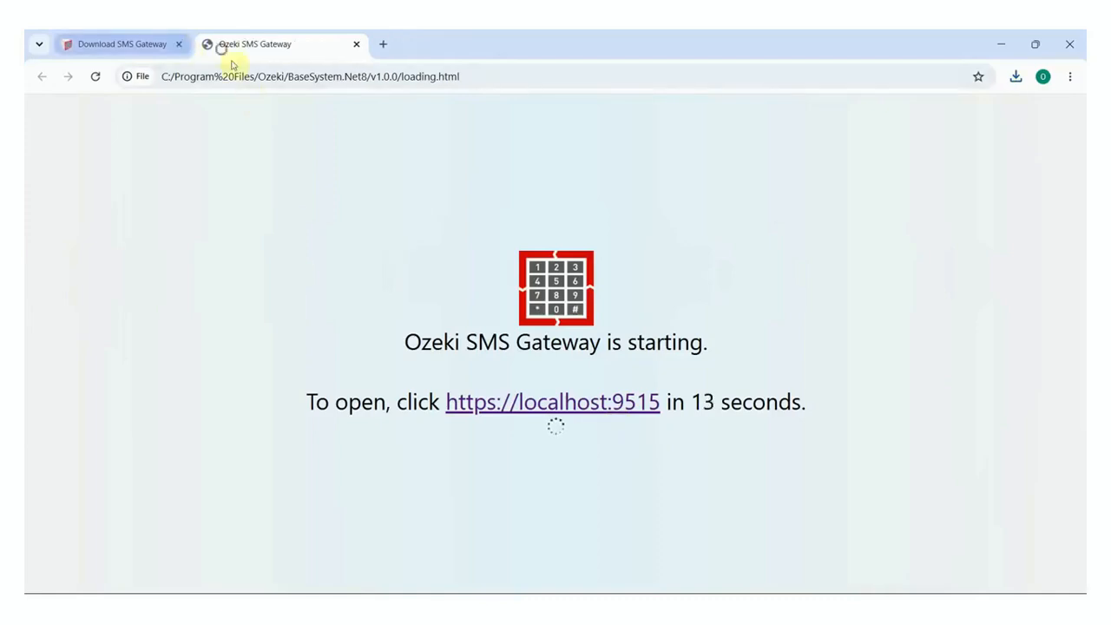
Step: Close the leftover download tab and start the SMS Gateway app on the localhost:9515 desktop
click(215, 44)
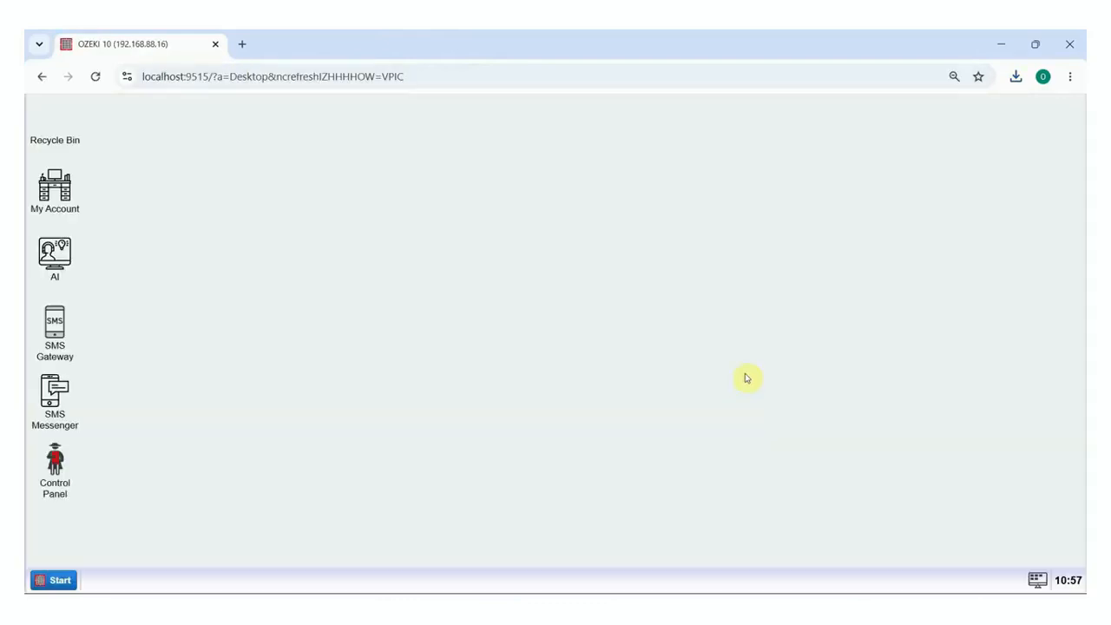
double_click(84, 349)
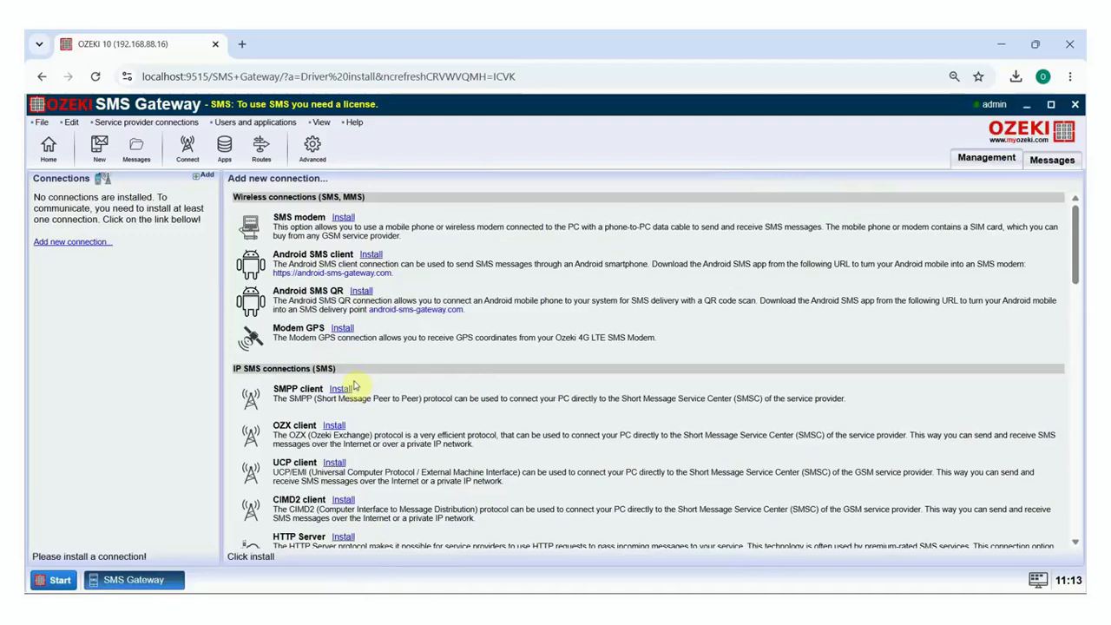
Step: Begin an SMPP client connection to localhost port 9700 with username smpp1 and its password
click(351, 316)
scroll(348, 382, down, 1)
click(362, 349)
text(localhost)
key(Tab)
text(970)
click(367, 382)
text(smpp1)
key(Tab)
text(qwe123)
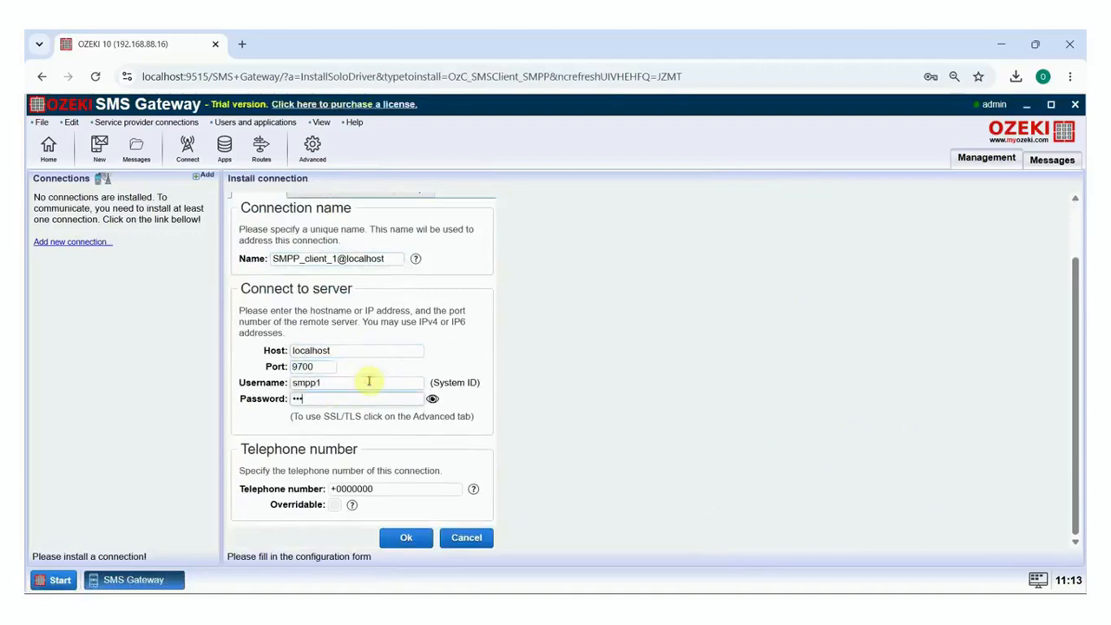
Step: Give SMPP_client_1 an overridable sender telephone number, save it, and switch the connection on
drag(386, 488, 335, 489)
text(36)
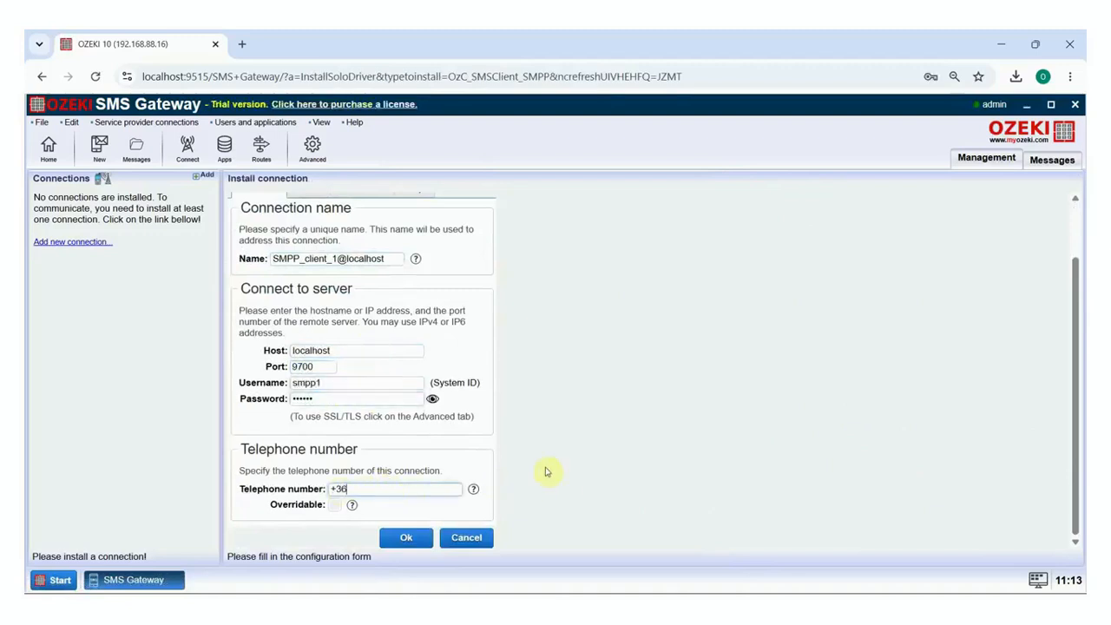
text(301234567)
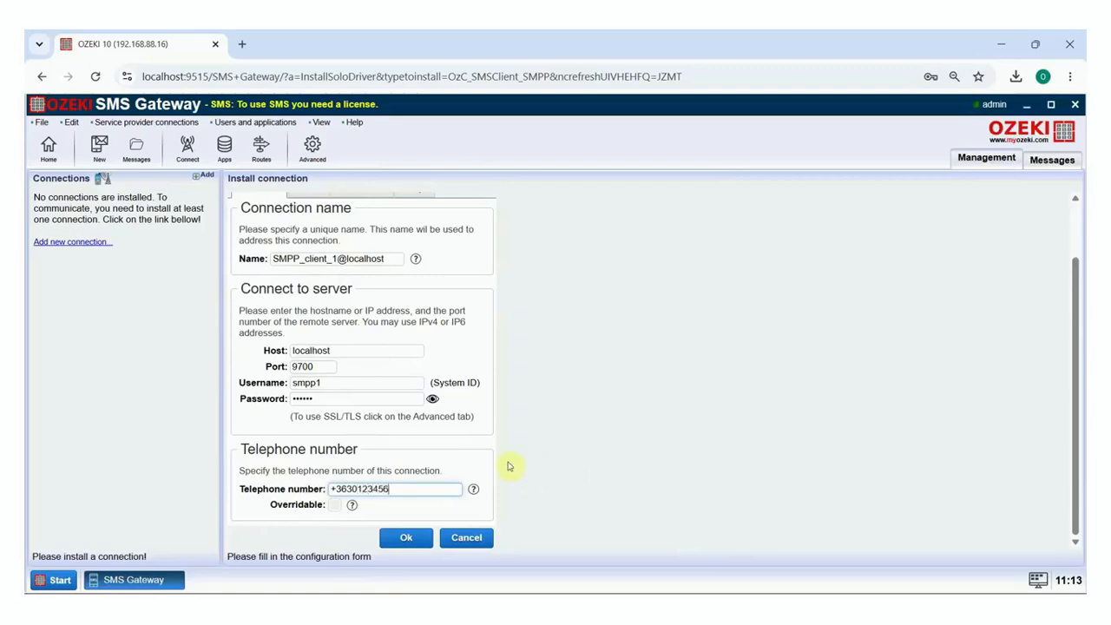
click(335, 504)
click(425, 542)
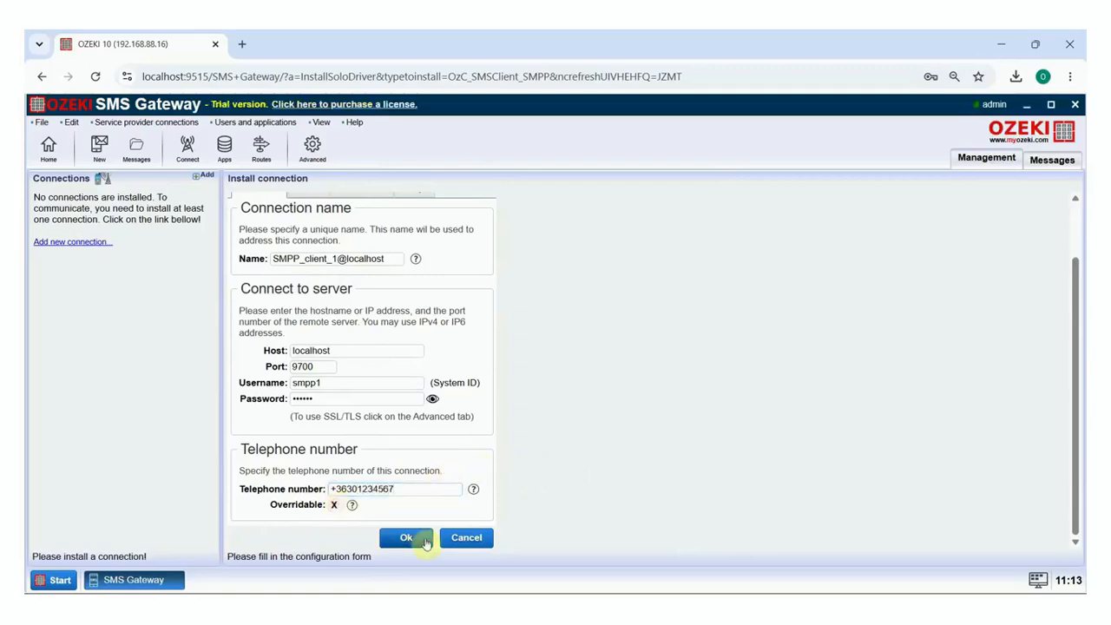
click(121, 341)
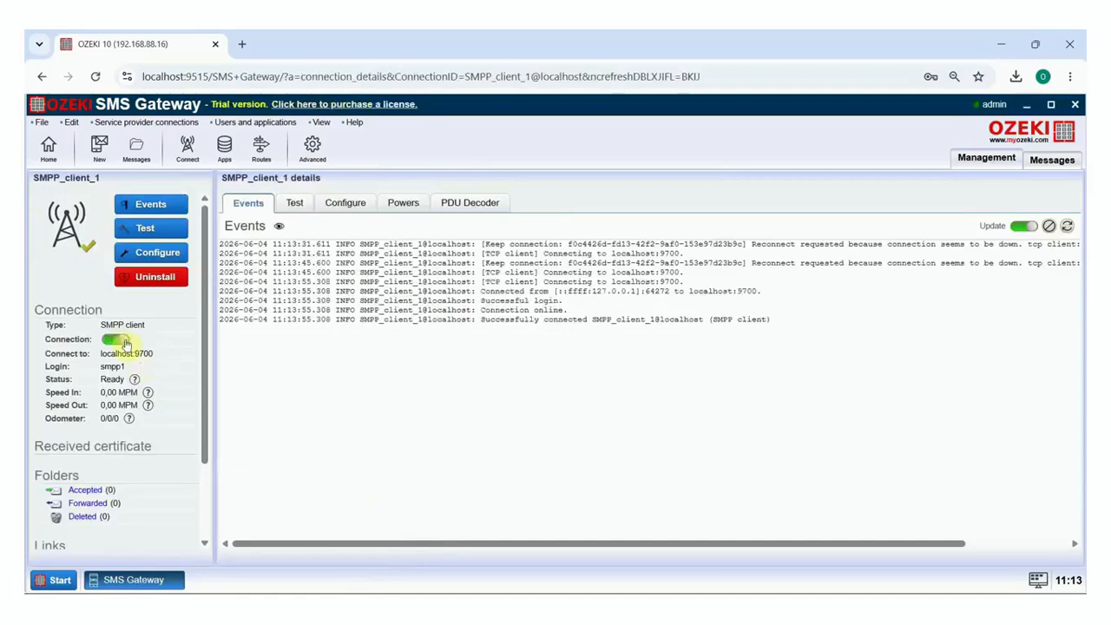
Step: After confirming SMPP_client_1's successful login in the Events log, go back to the Home overview
click(47, 147)
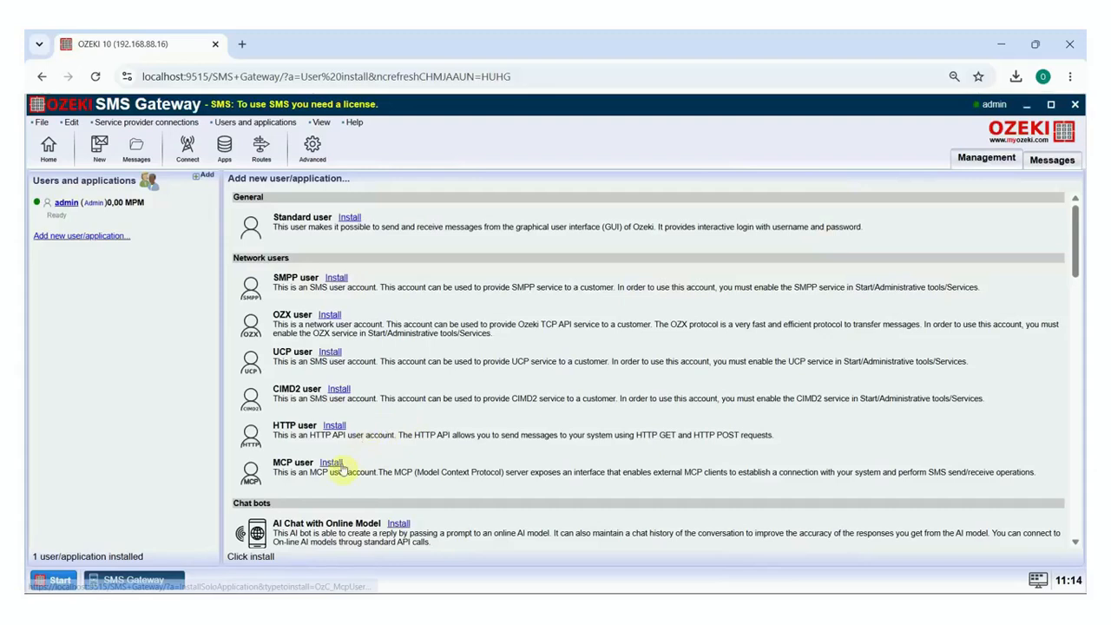
Step: Add an MCP user named MCPUser1, keeping its default password
click(342, 465)
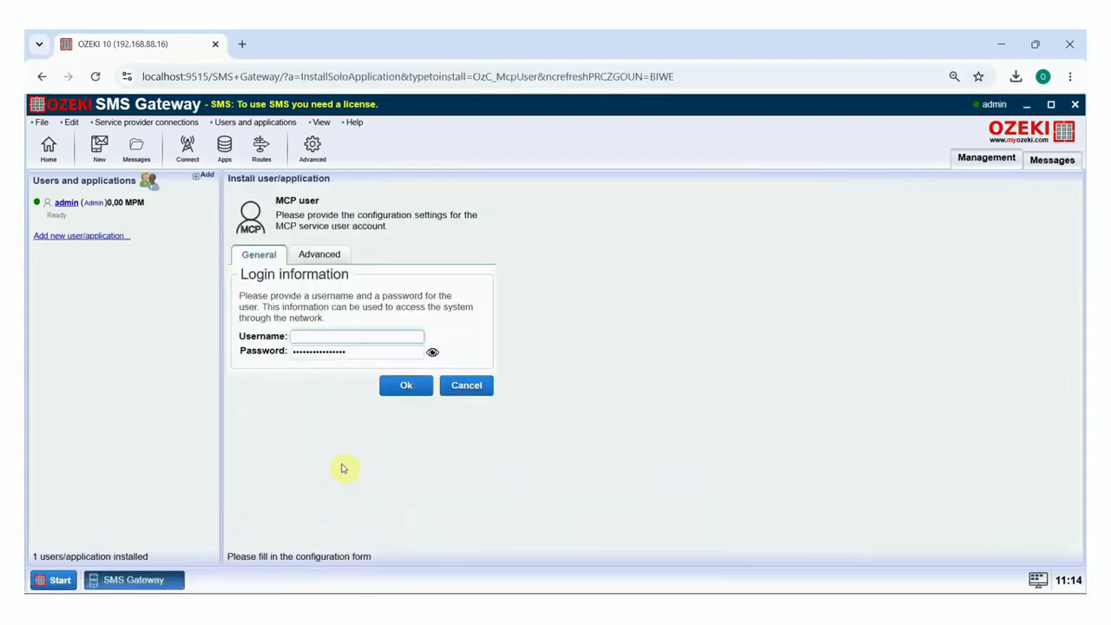
click(348, 335)
text(M)
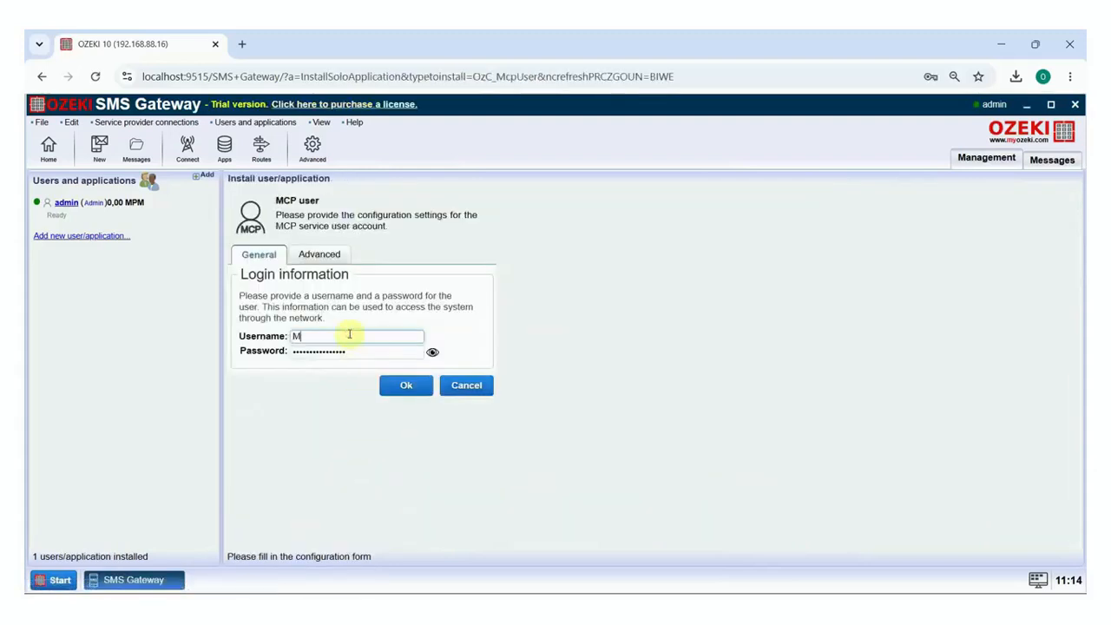
text(CPUser1)
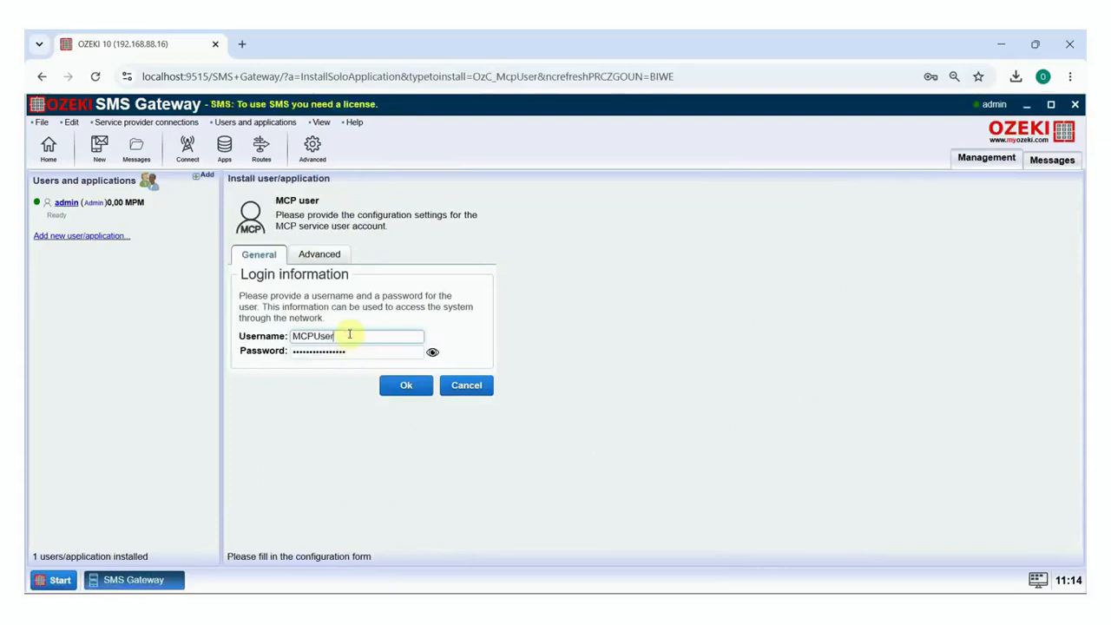
click(405, 386)
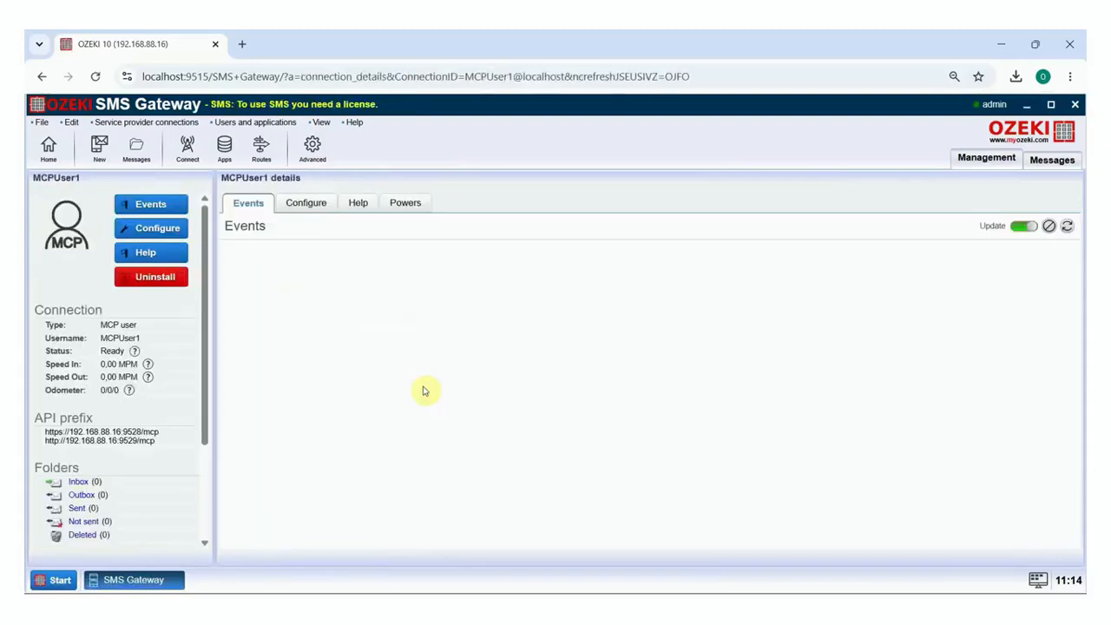
Step: Generate and copy a new API key in MCPUser1's Advanced settings, then return Home
click(323, 206)
click(342, 283)
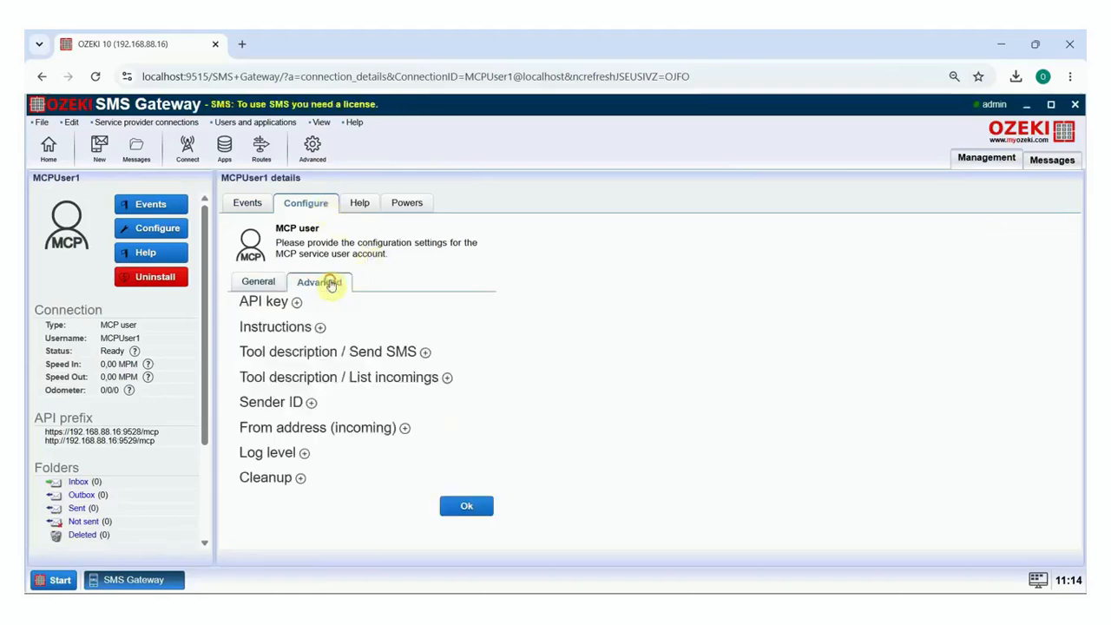
click(297, 304)
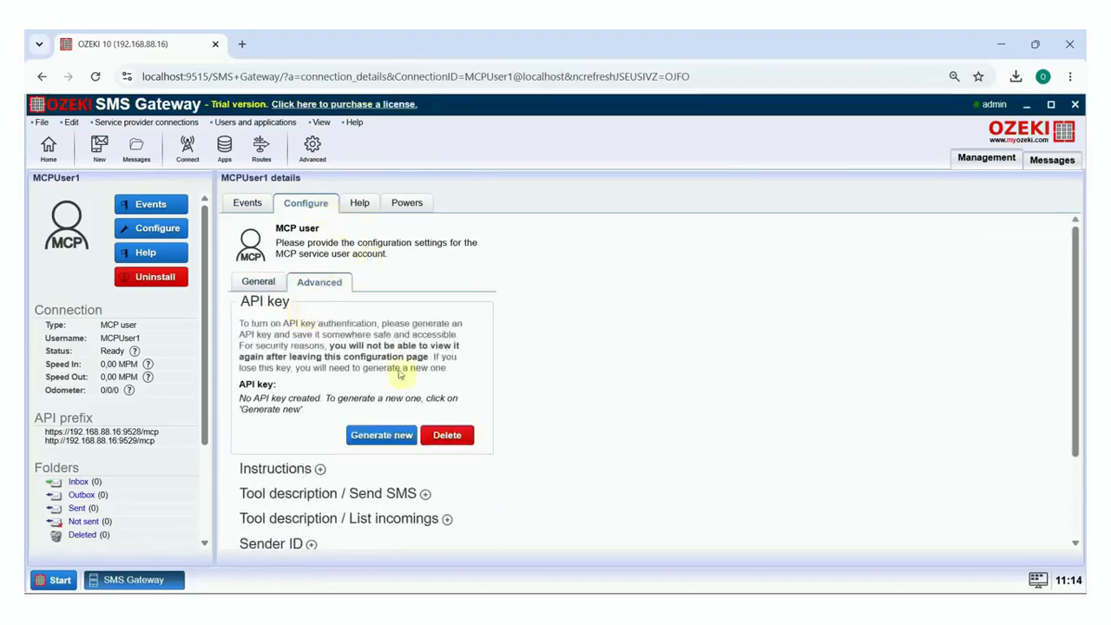
click(406, 437)
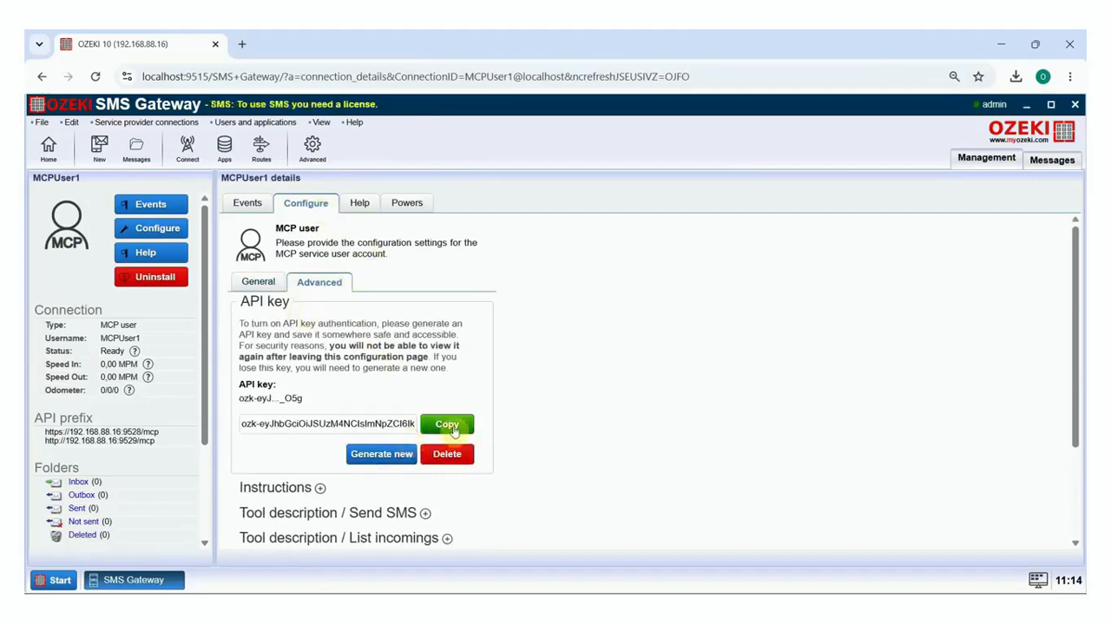
click(450, 425)
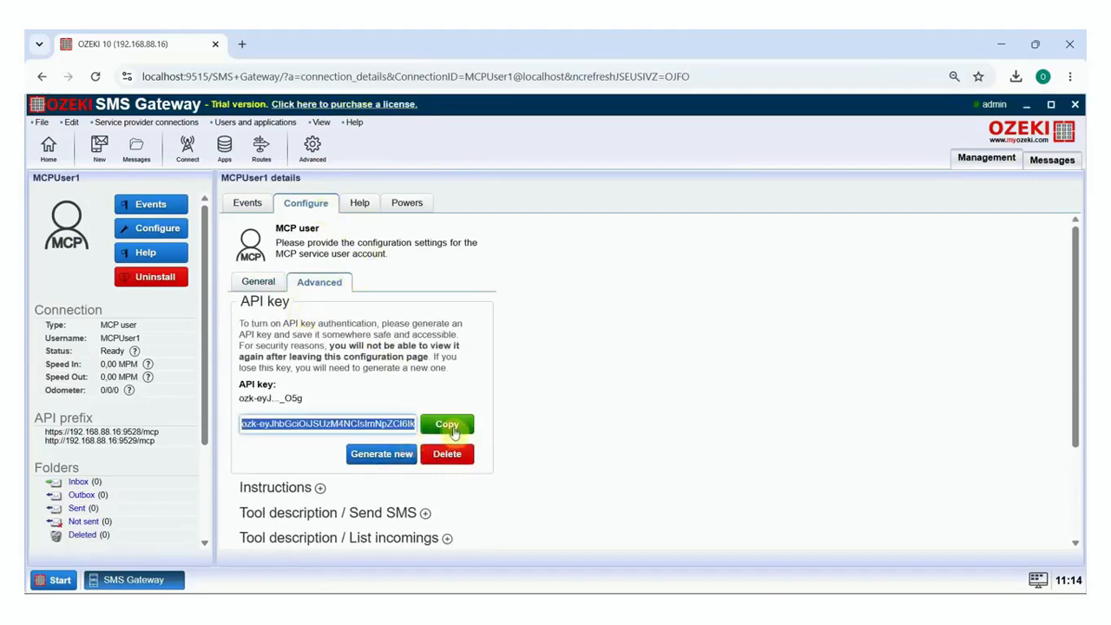
click(50, 149)
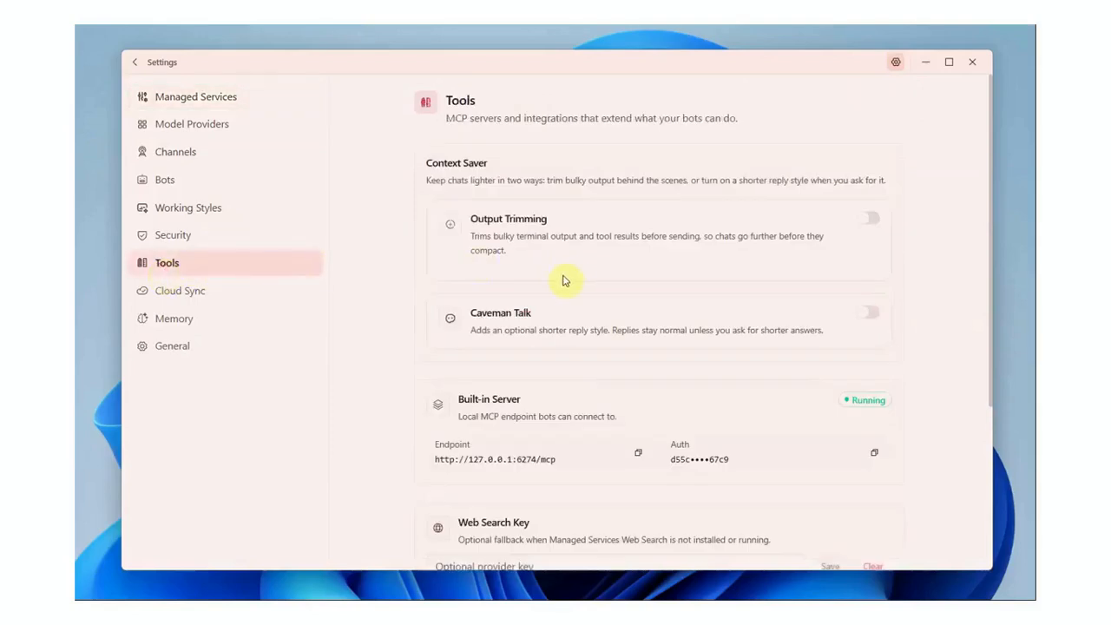
scroll(568, 276, down, 3)
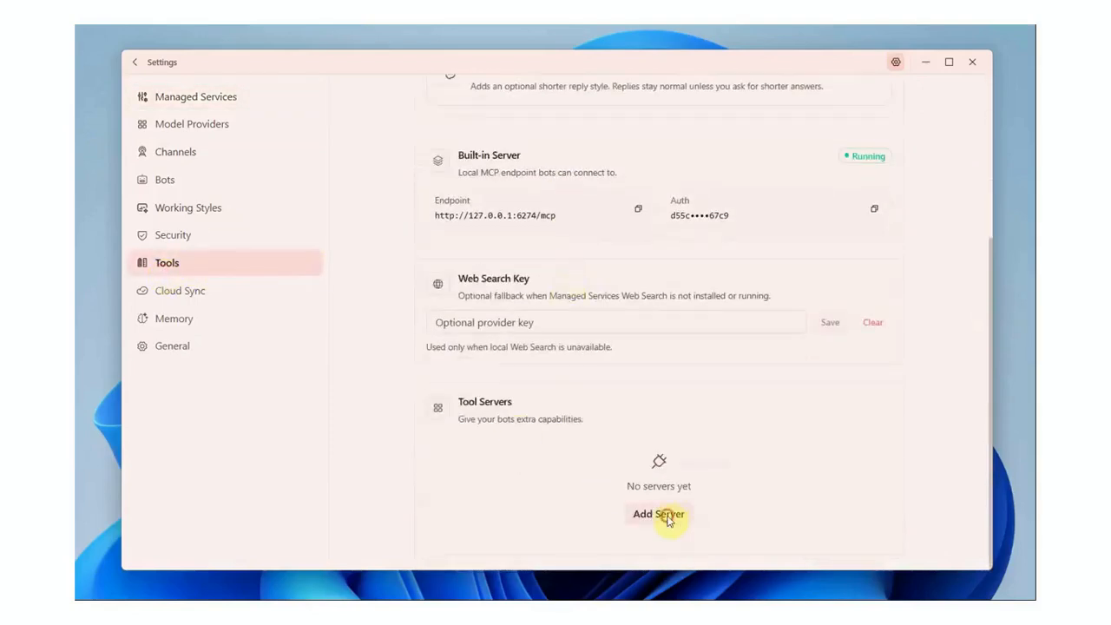
click(670, 519)
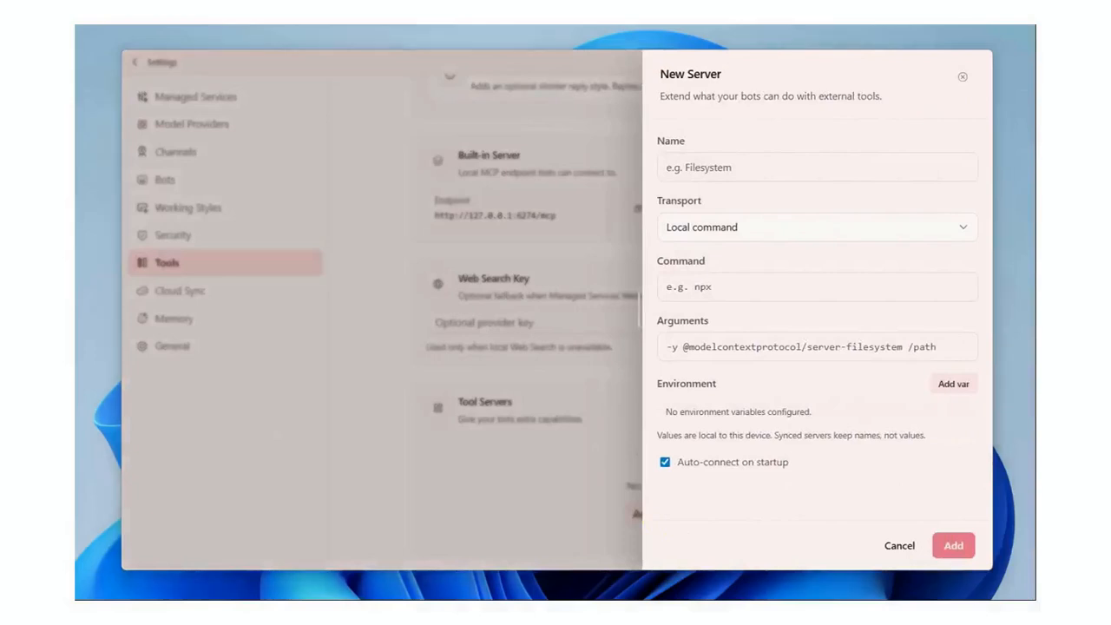
click(816, 167)
text(Ozeki SMS Gateway)
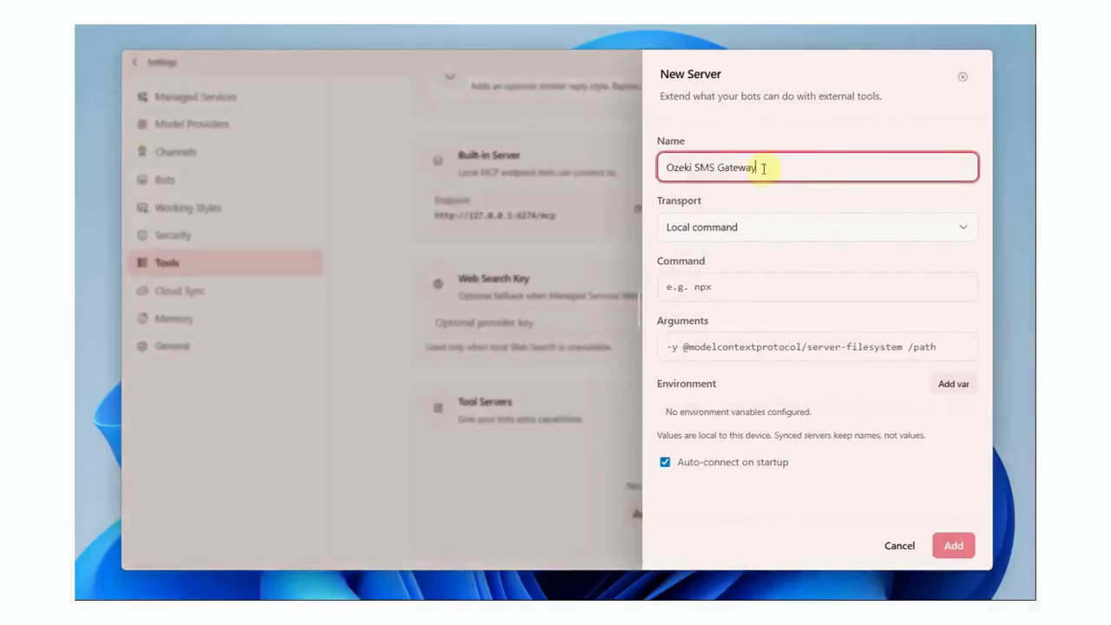
click(737, 228)
click(738, 288)
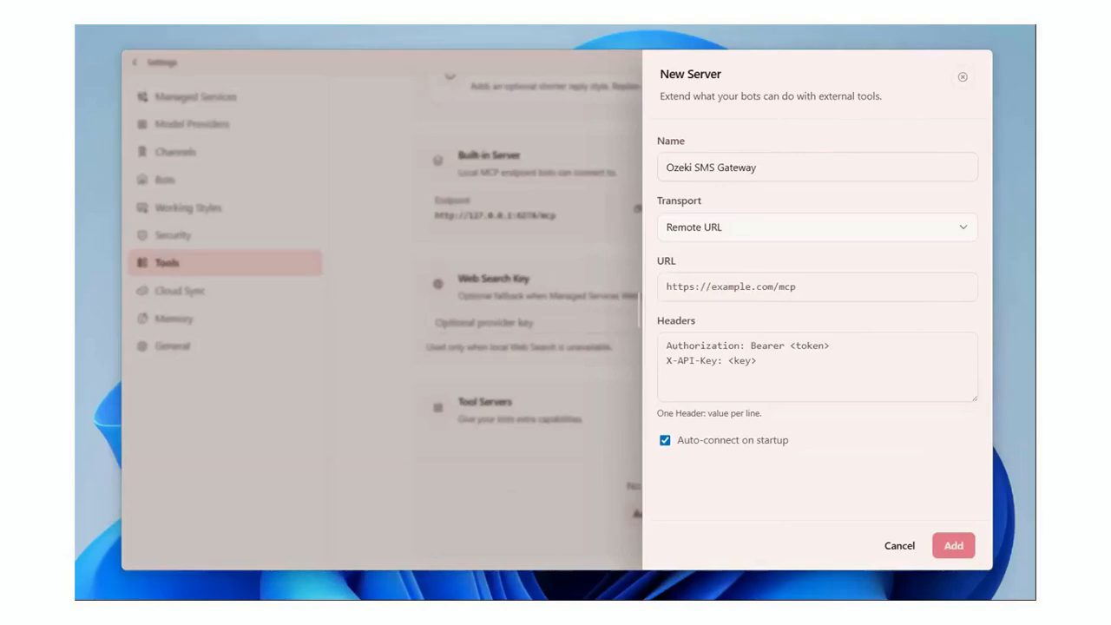
click(737, 287)
text(http://192.168.0.126:9529/mcp)
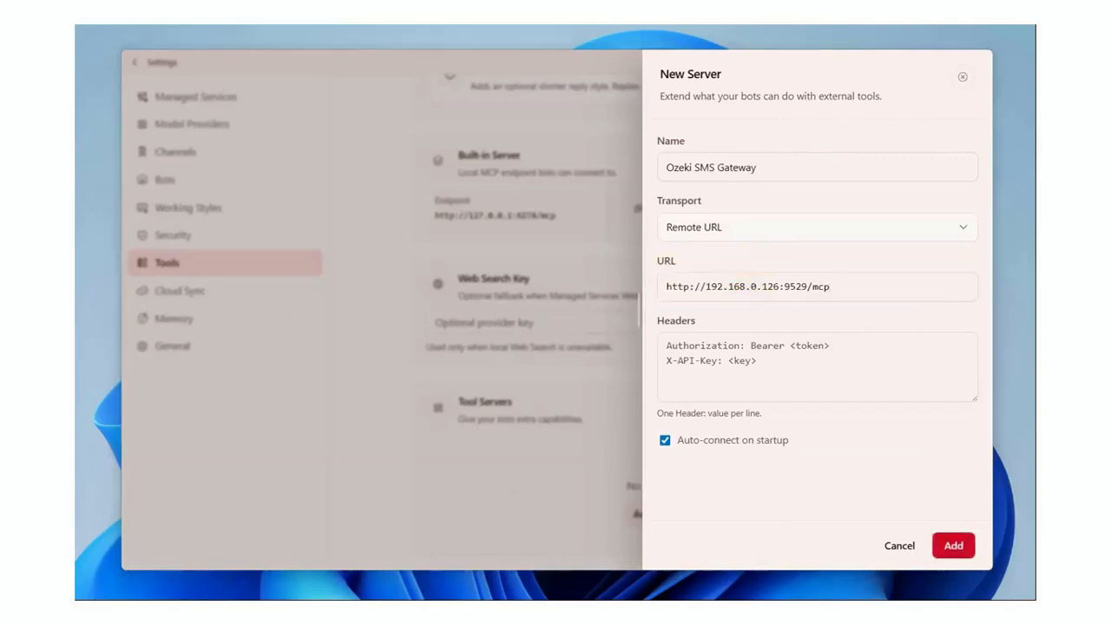
Step: Paste the bearer API key as the Authorization header, save the server, and connect it
click(734, 355)
key(ctrl+v)
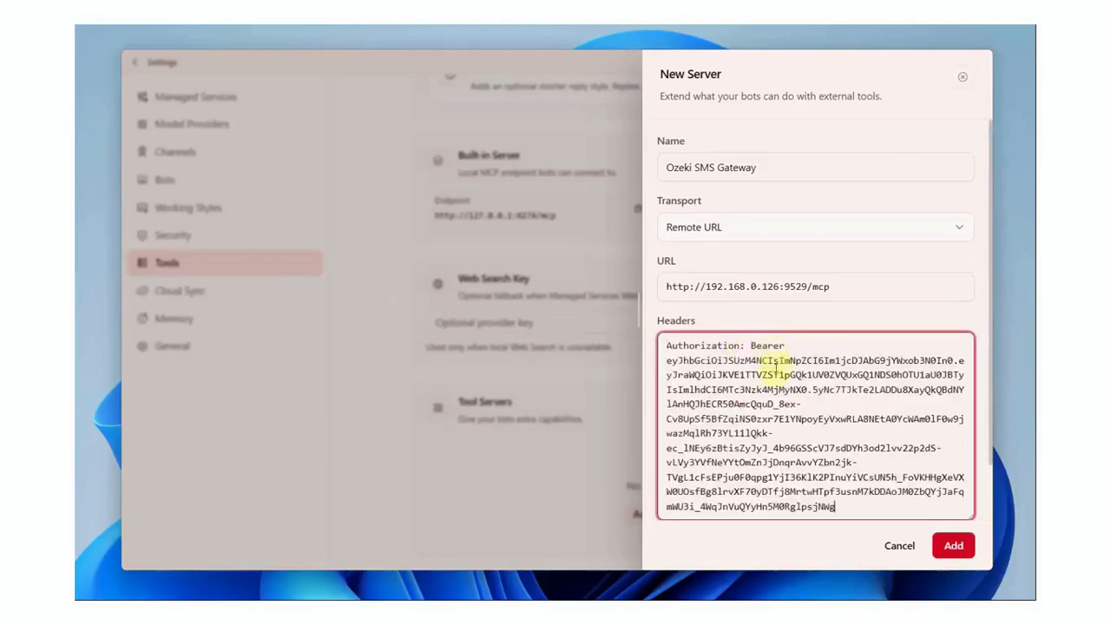
scroll(760, 404, down, 1)
click(952, 545)
click(867, 504)
click(814, 447)
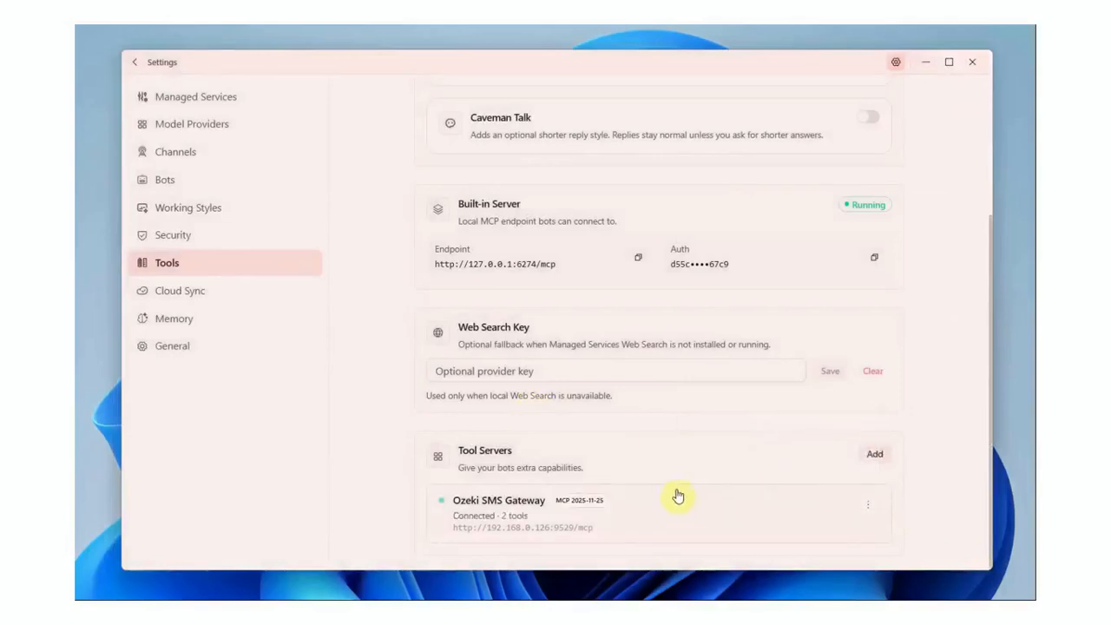
Step: Back in the chat, send the pasted prompt asking which MCP server tools are available
click(139, 70)
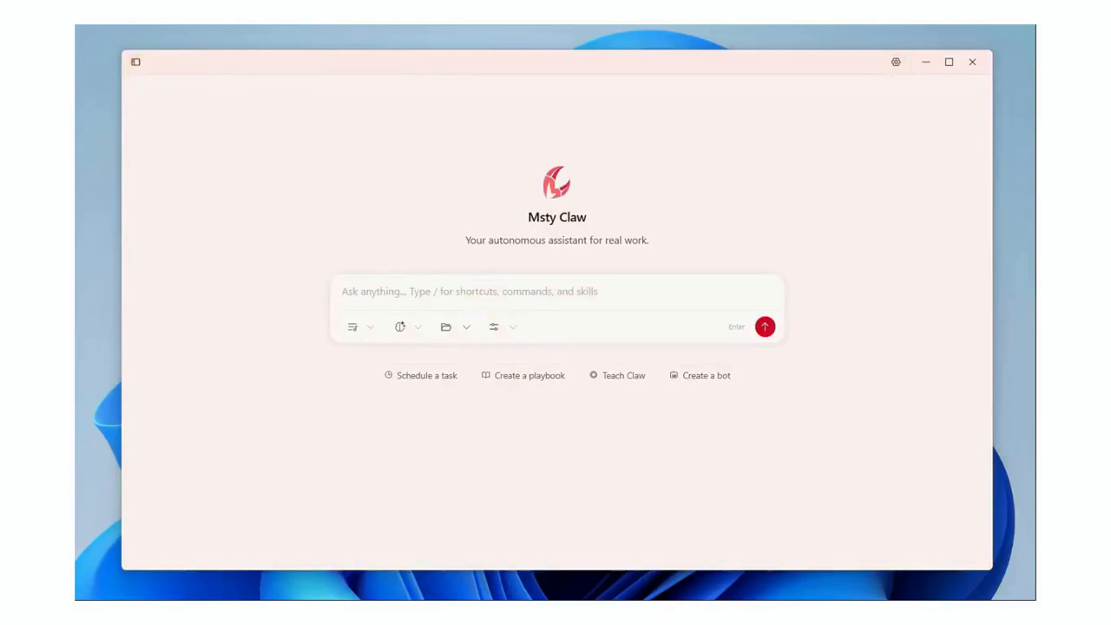
click(426, 293)
key(ctrl+v)
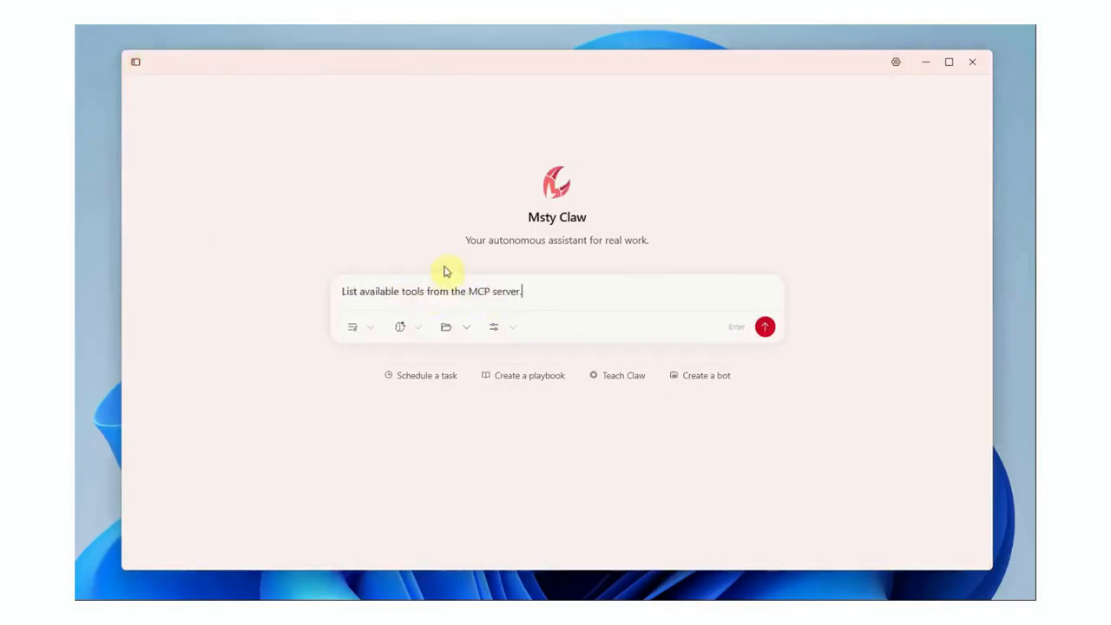
key(Return)
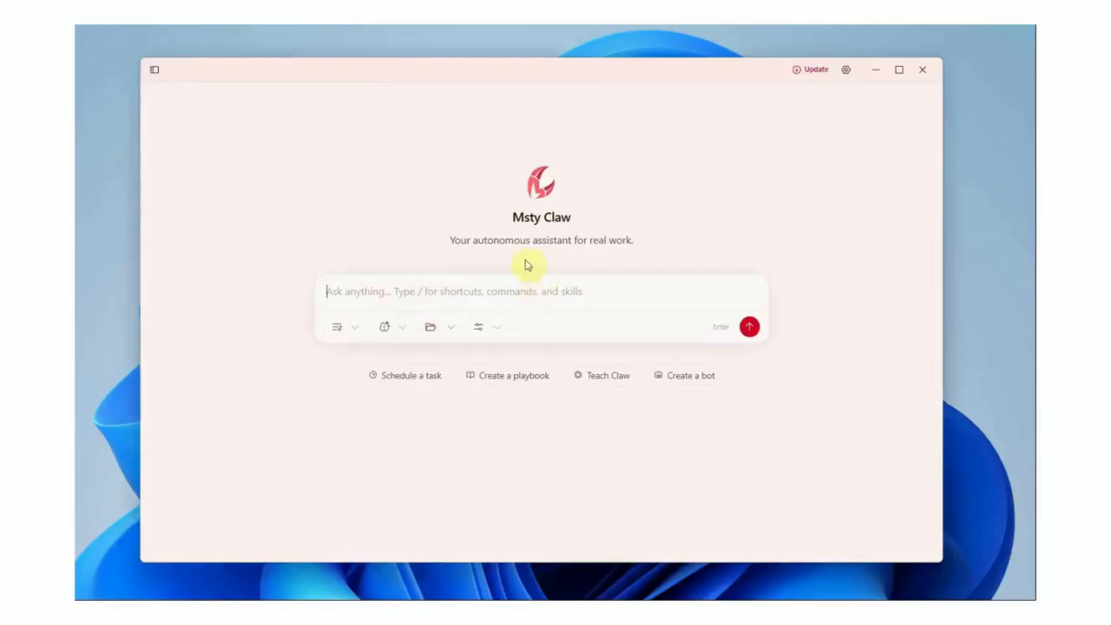
Step: Send the 'Message from Msty' SMS request and allow the send_sms tool to run once
key(ctrl+v)
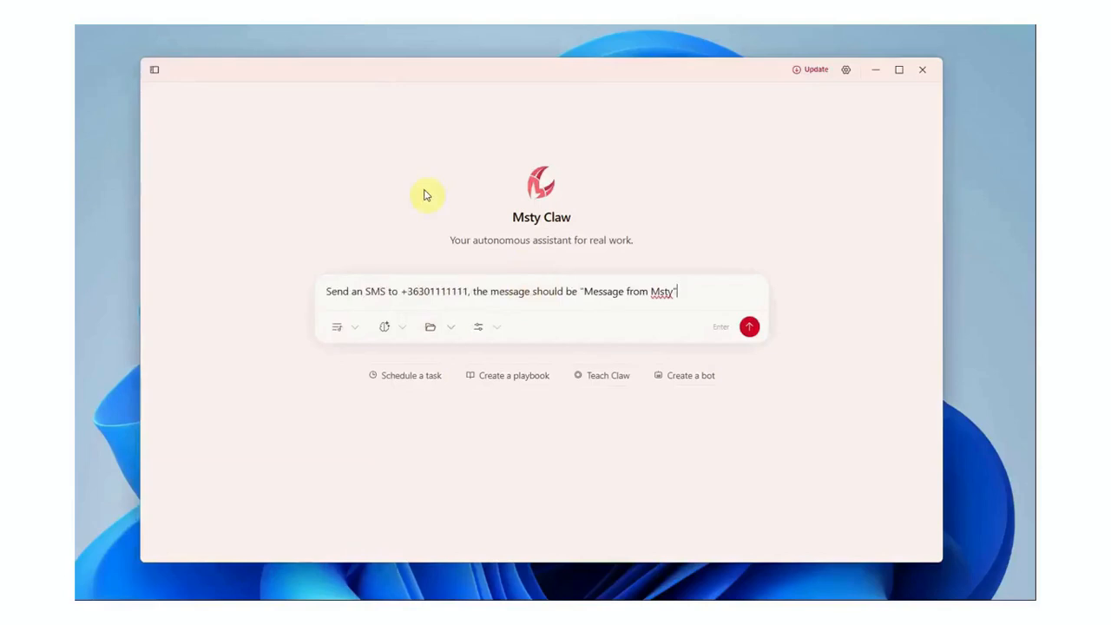
key(Return)
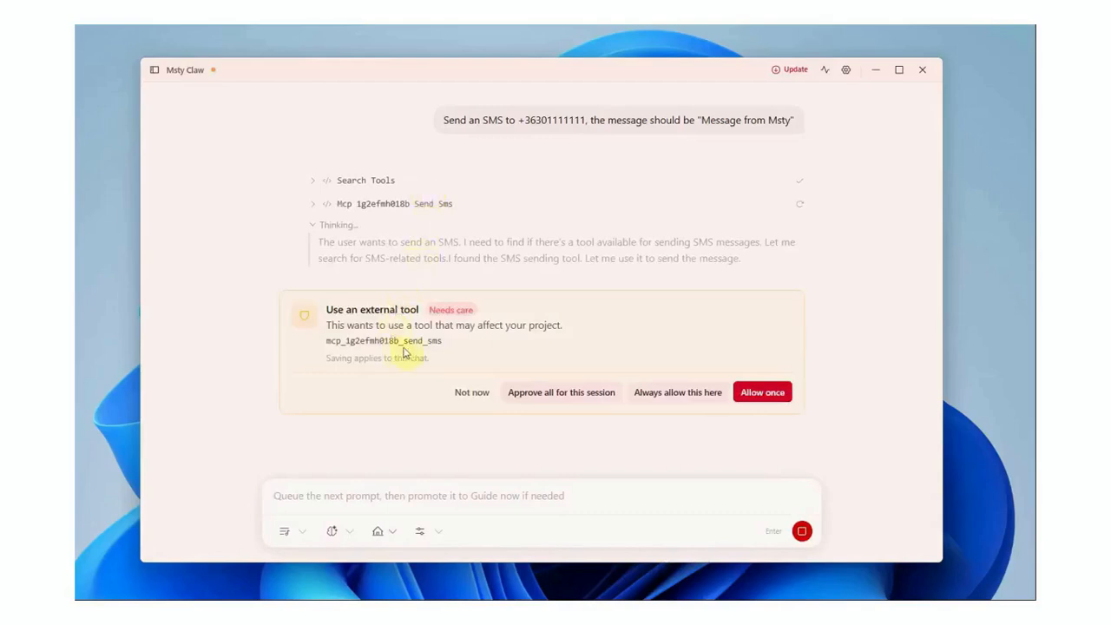
click(762, 392)
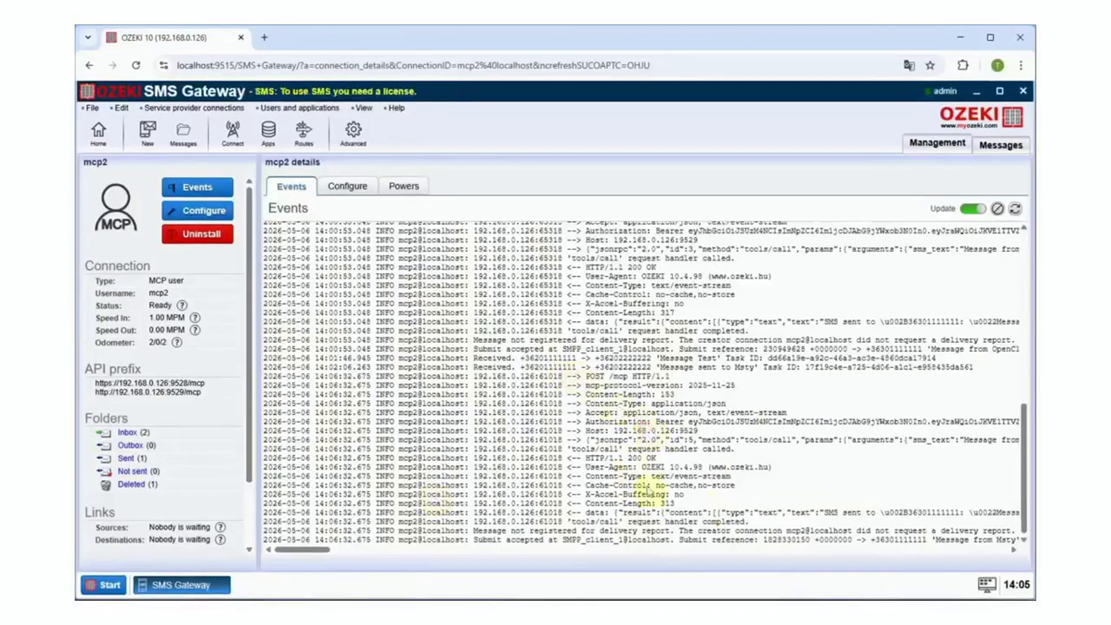
Step: Scroll the mcp2 event log right to the 'Message from Msty' send_sms entry submitted via SMPP_client_1
drag(318, 552, 344, 555)
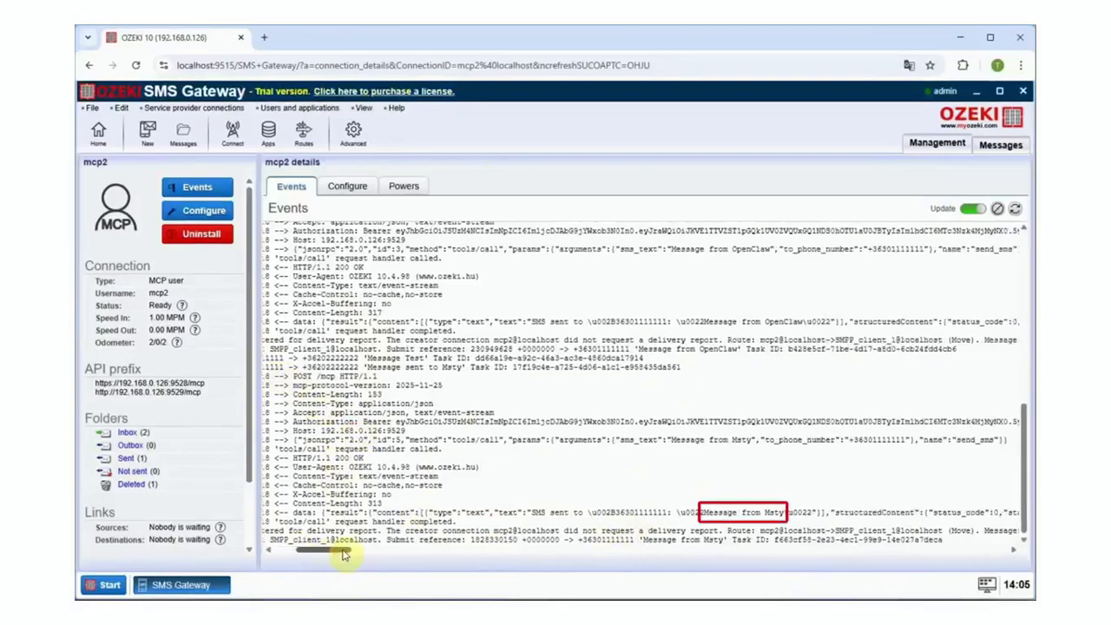